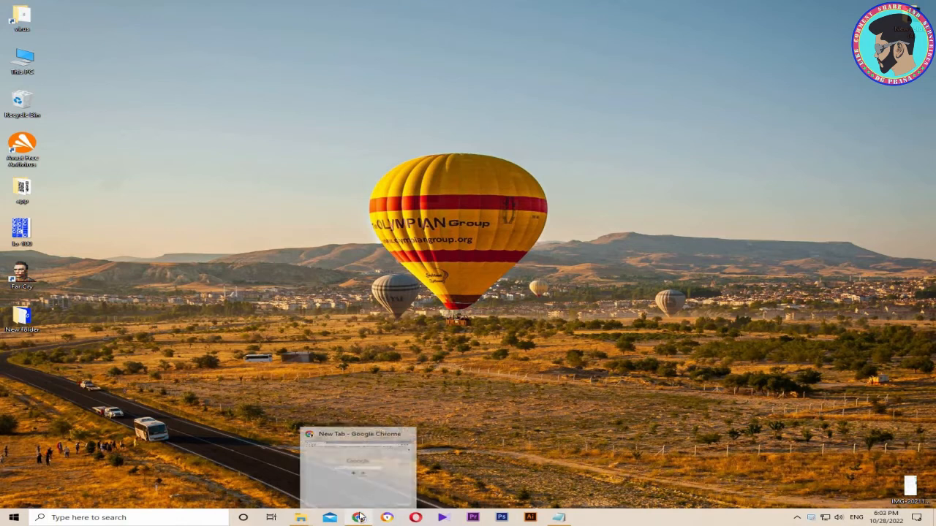
# Open a Chrome window and search Google for "youtube"
pyautogui.click(368, 484)
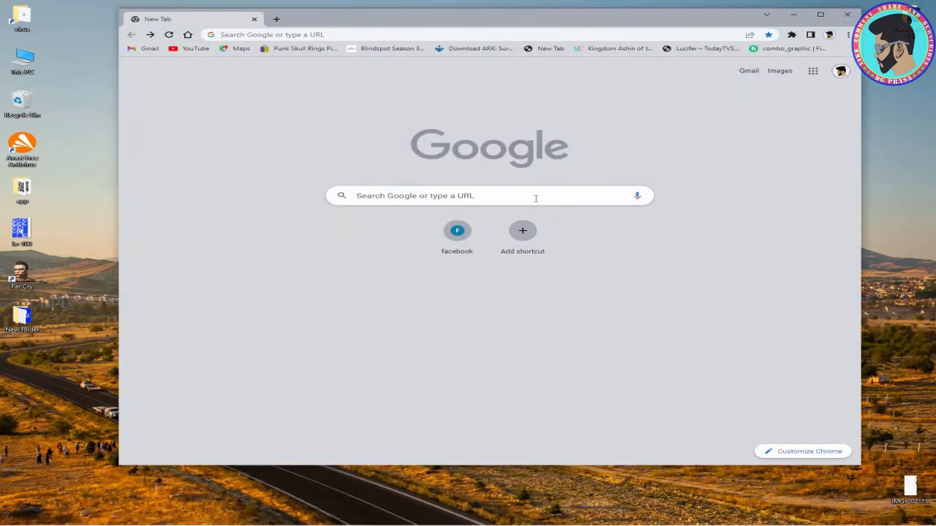
pyautogui.click(465, 196)
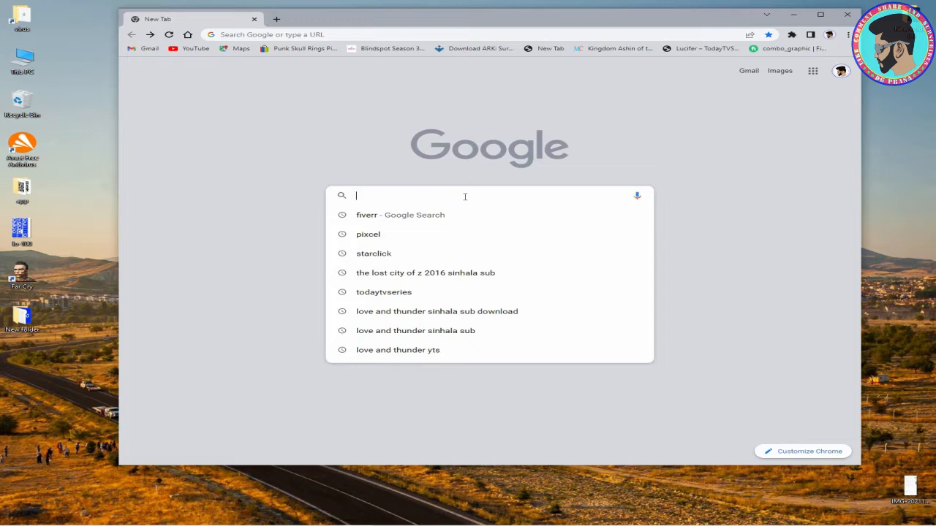
pyautogui.write('yo')
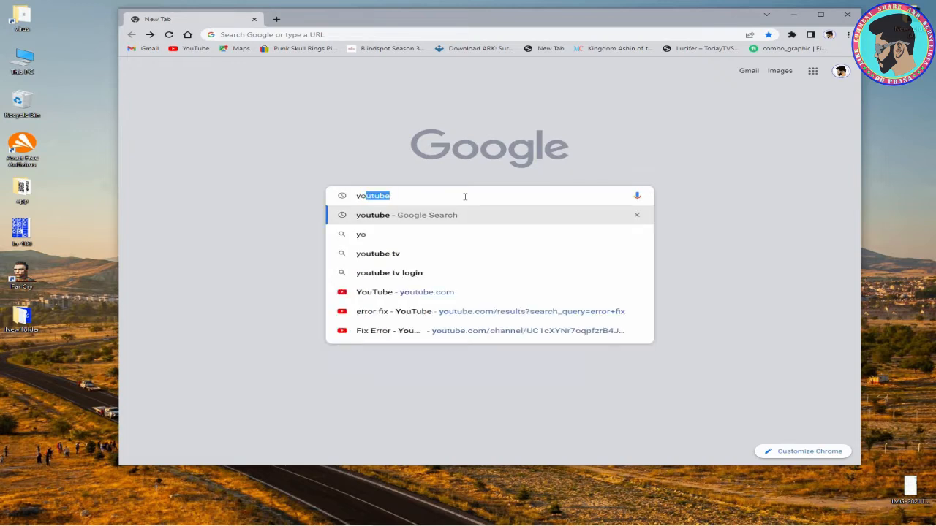
pyautogui.click(446, 217)
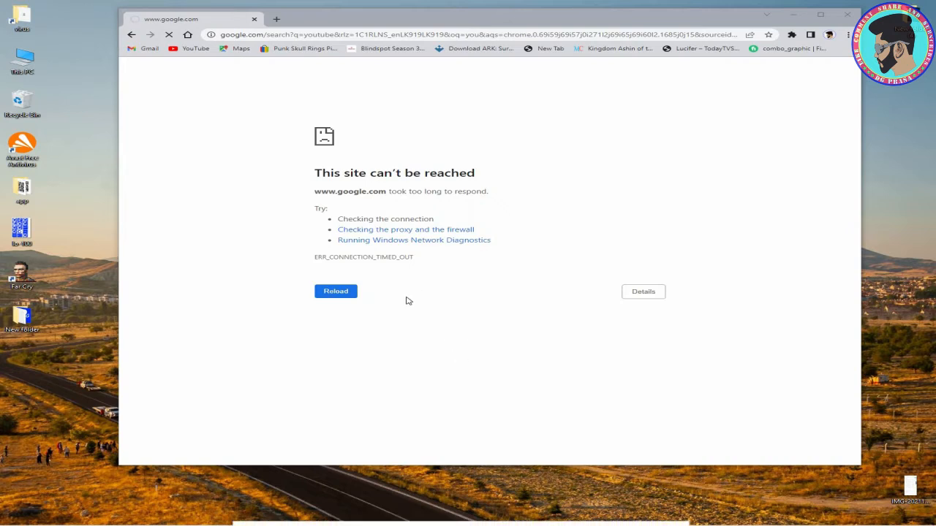
# Expand the details of the page's connection error, examine the suggested fixes for network and firewall access, and minimize the browser
pyautogui.click(650, 293)
pyautogui.scroll(-1, 450, 285)
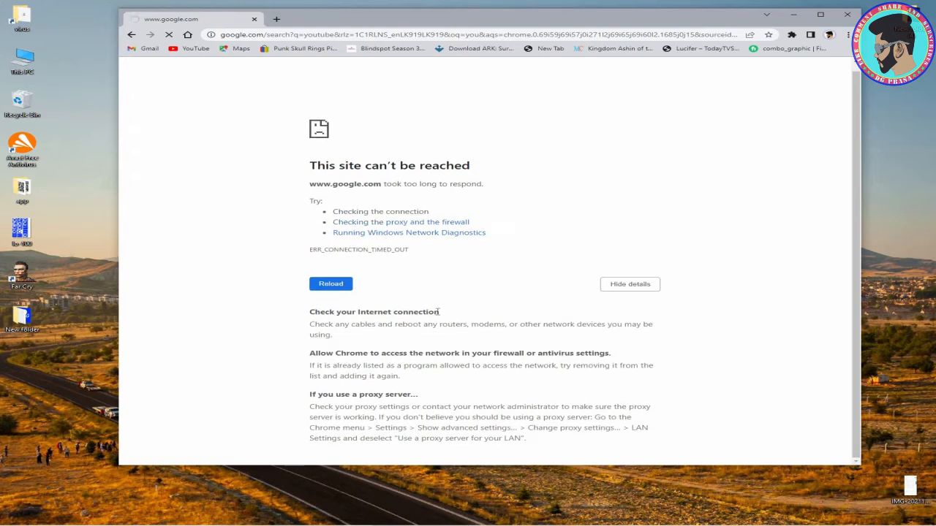
pyautogui.moveTo(438, 311); pyautogui.dragTo(302, 317)
pyautogui.moveTo(310, 356); pyautogui.dragTo(617, 355)
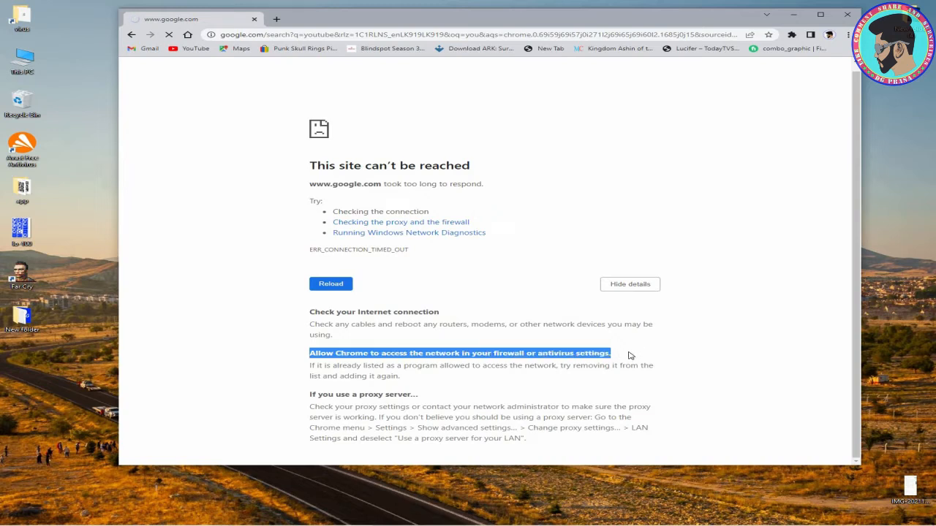
pyautogui.click(792, 15)
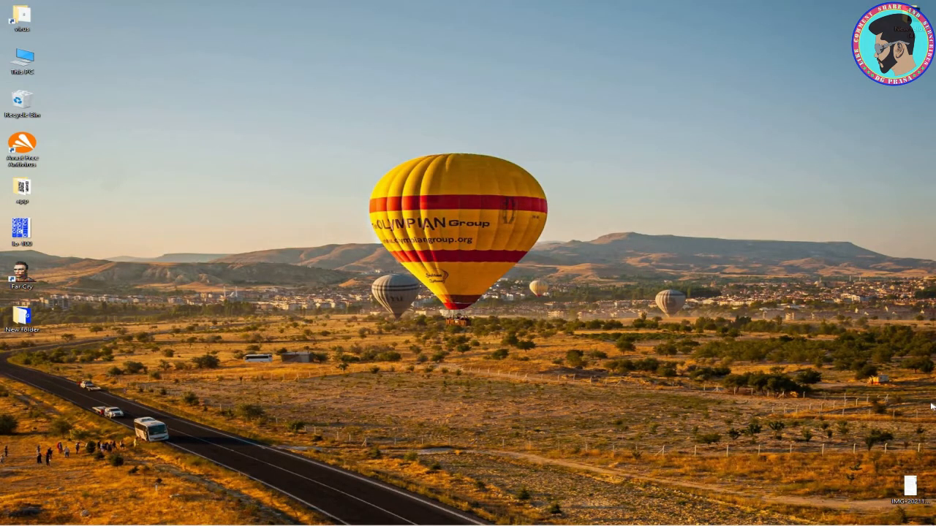
# Run Windows Network Diagnostics on the network connection to detect problems
pyautogui.moveTo(854, 523)
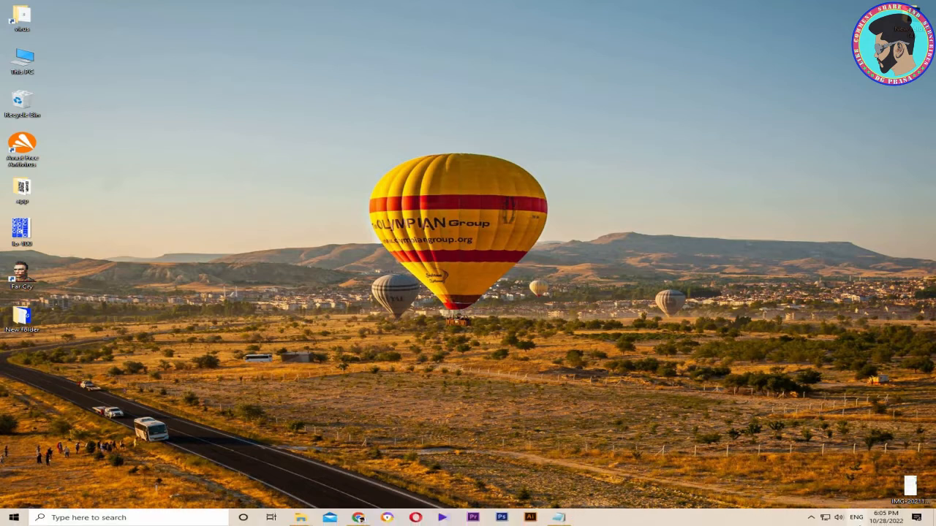
pyautogui.rightClick(832, 518)
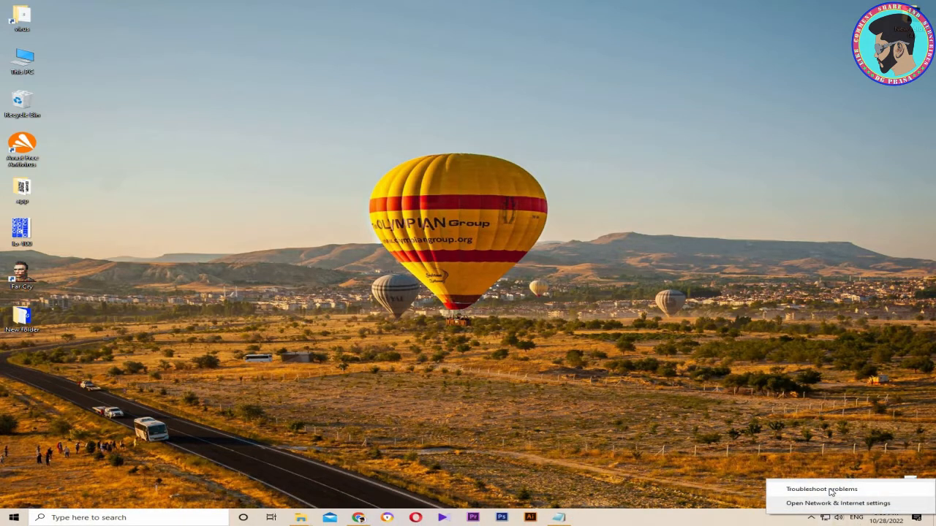
pyautogui.click(822, 489)
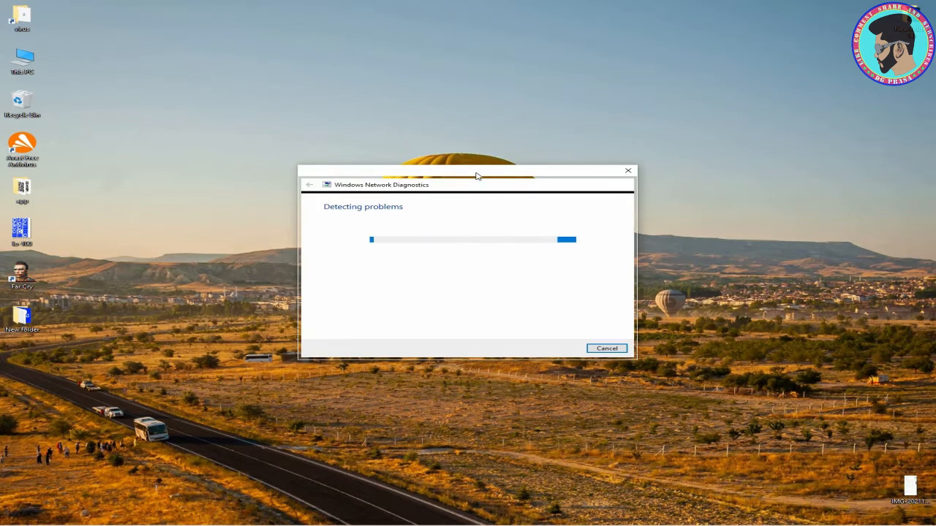
pyautogui.moveTo(476, 171); pyautogui.dragTo(482, 146)
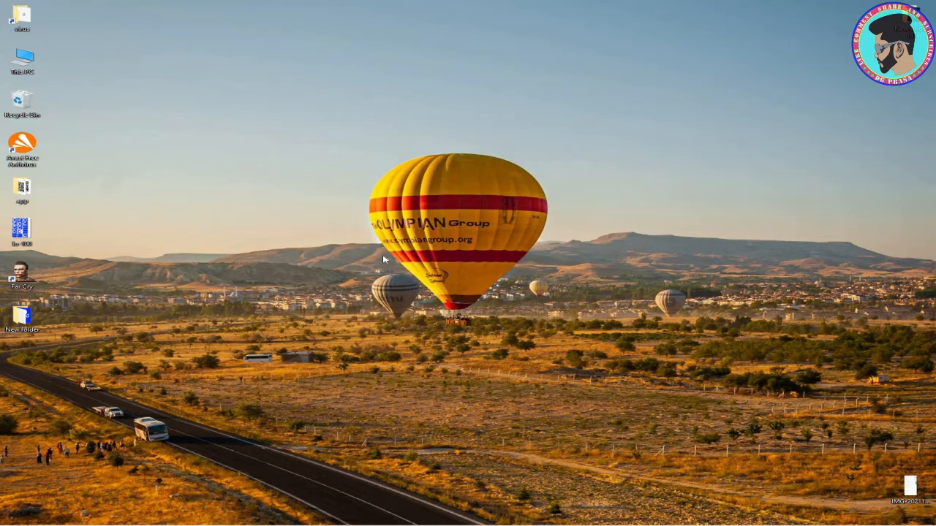
# Open the Ethernet page of the Windows Network & Internet settings and show the adapter options
pyautogui.moveTo(118, 524)
pyautogui.rightClick(825, 519)
pyautogui.click(826, 513)
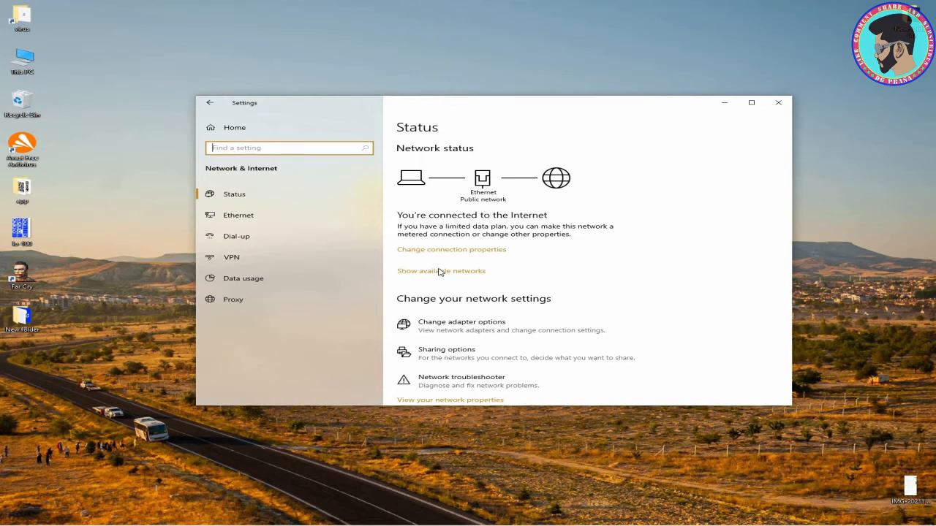
pyautogui.click(267, 216)
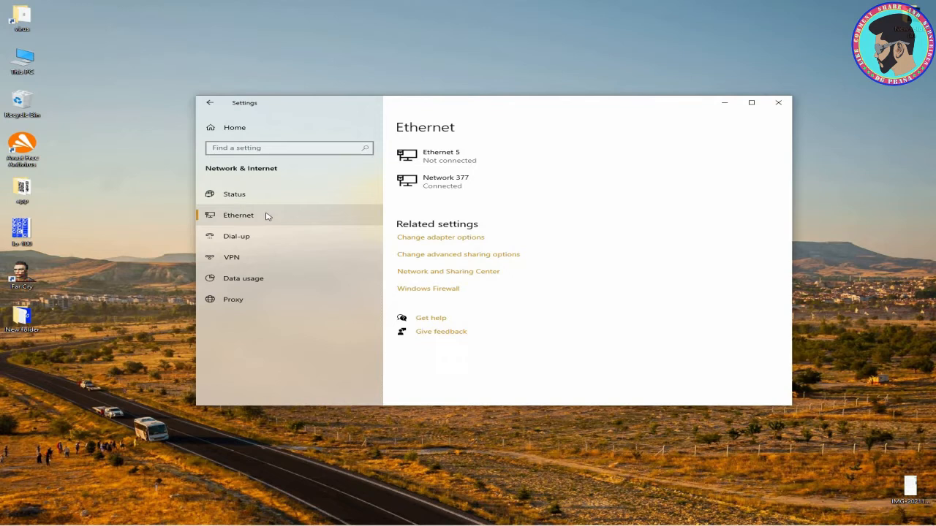
pyautogui.click(463, 238)
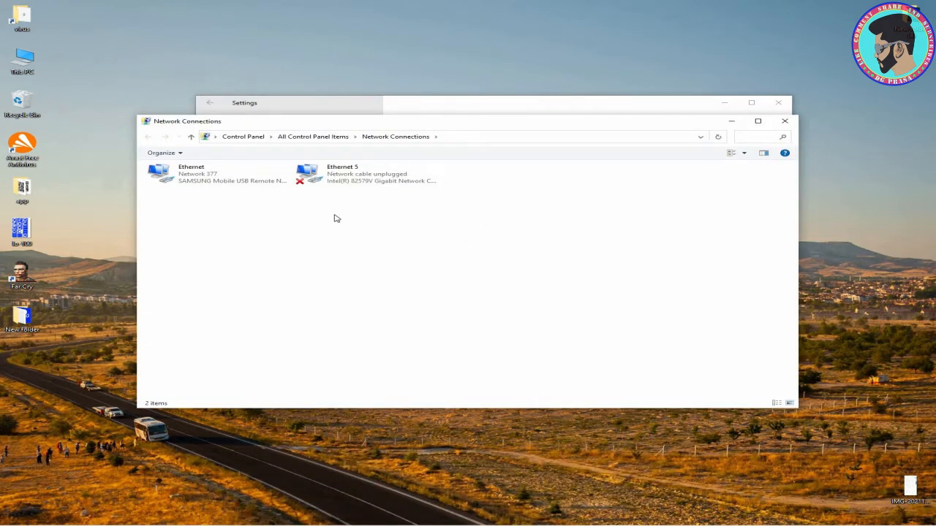
# Open the Internet Protocol Version 4 (TCP/IPv4) properties of the Ethernet adapter connected to Network 377
pyautogui.click(268, 185)
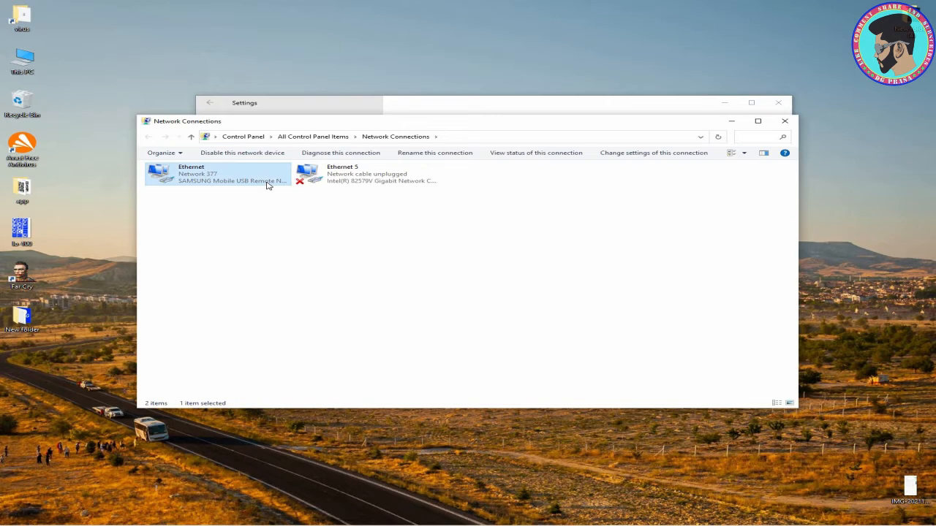
pyautogui.rightClick(267, 186)
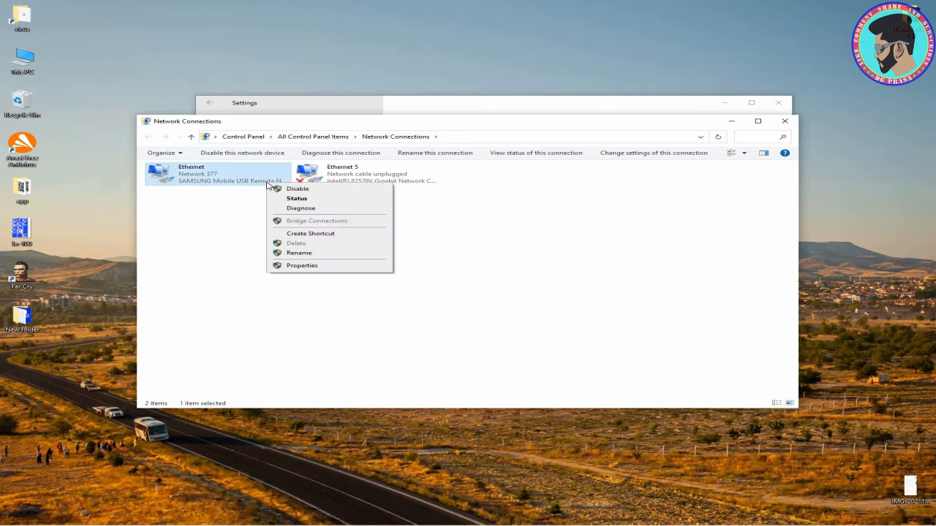
pyautogui.click(329, 267)
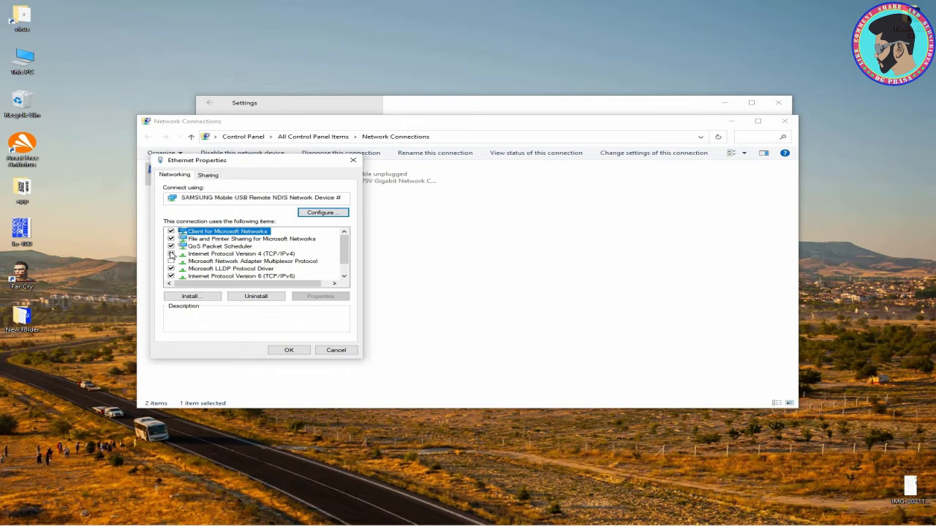
pyautogui.click(175, 254)
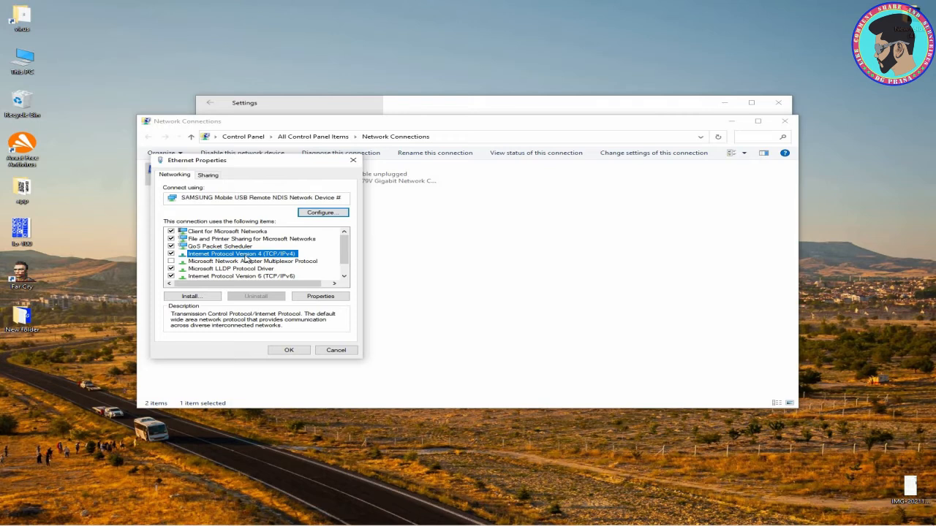
pyautogui.click(340, 297)
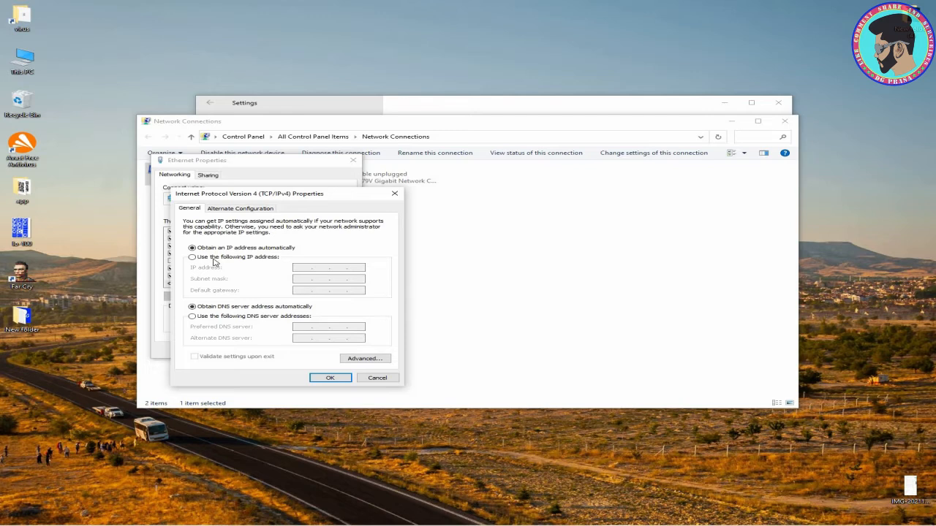
# Set IPv4 to obtain the IP address and DNS server address automatically, apply it, and close the network windows
pyautogui.click(192, 257)
pyautogui.click(193, 249)
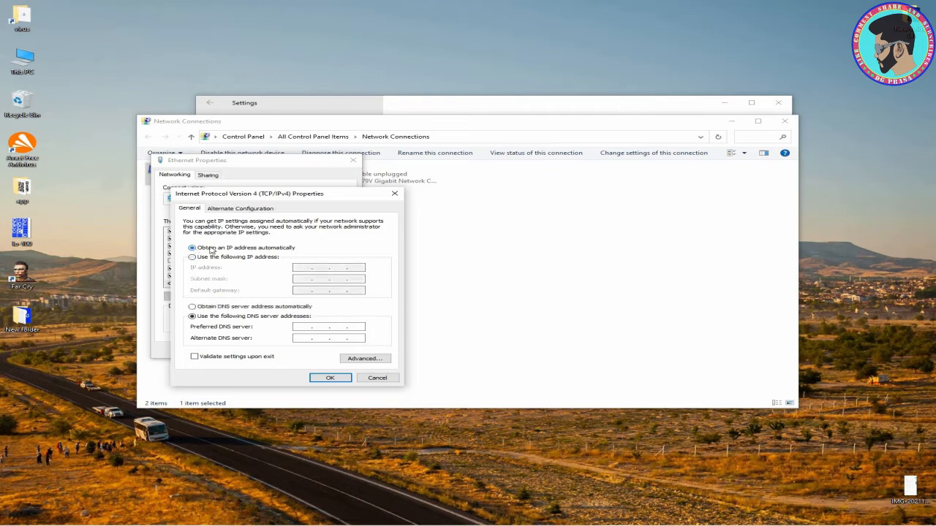
pyautogui.click(193, 307)
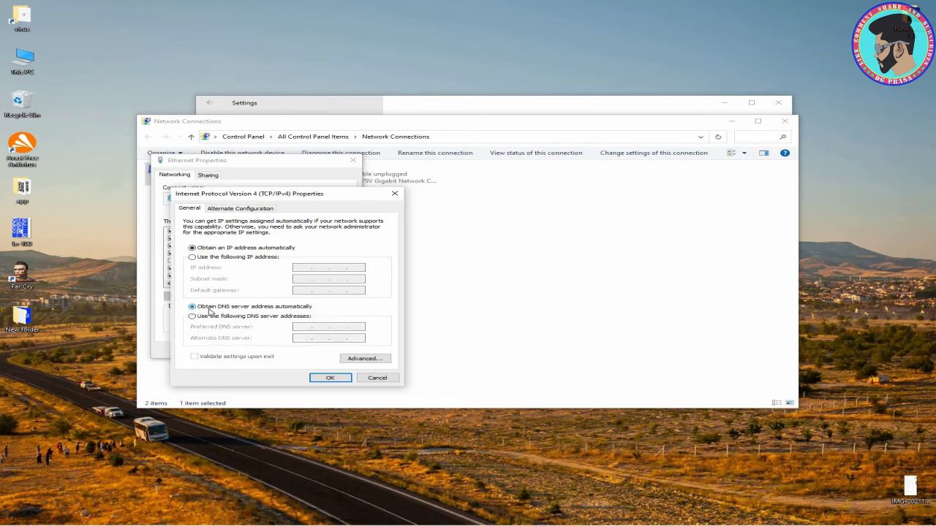
pyautogui.click(207, 257)
pyautogui.click(207, 250)
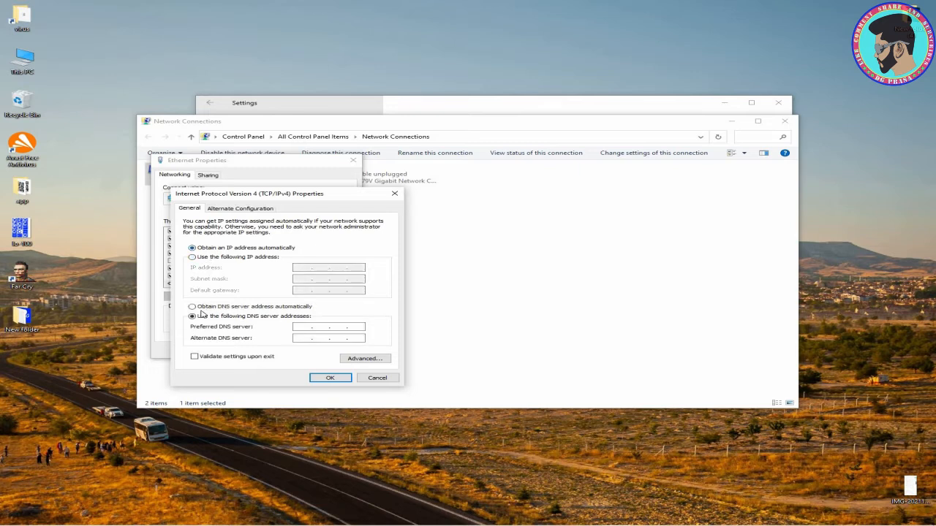
pyautogui.click(195, 307)
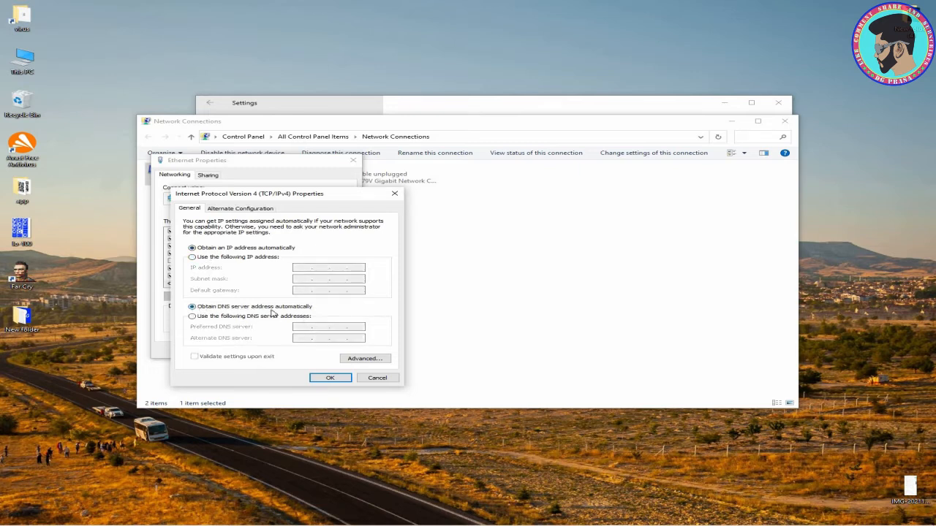
pyautogui.click(326, 378)
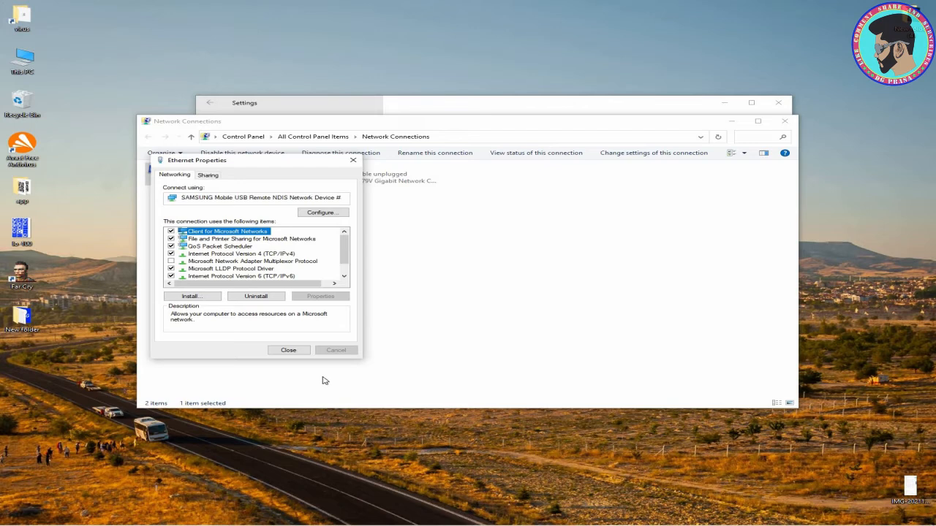
pyautogui.click(295, 352)
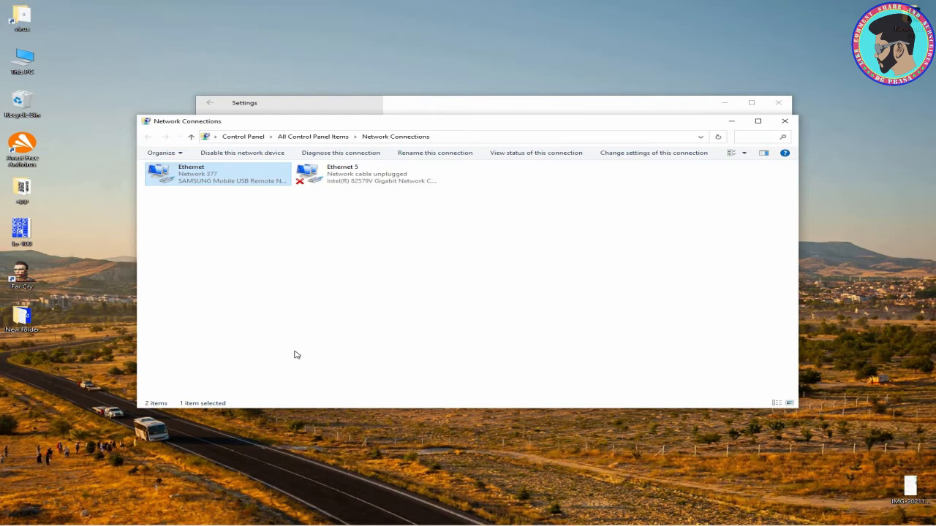
pyautogui.click(785, 121)
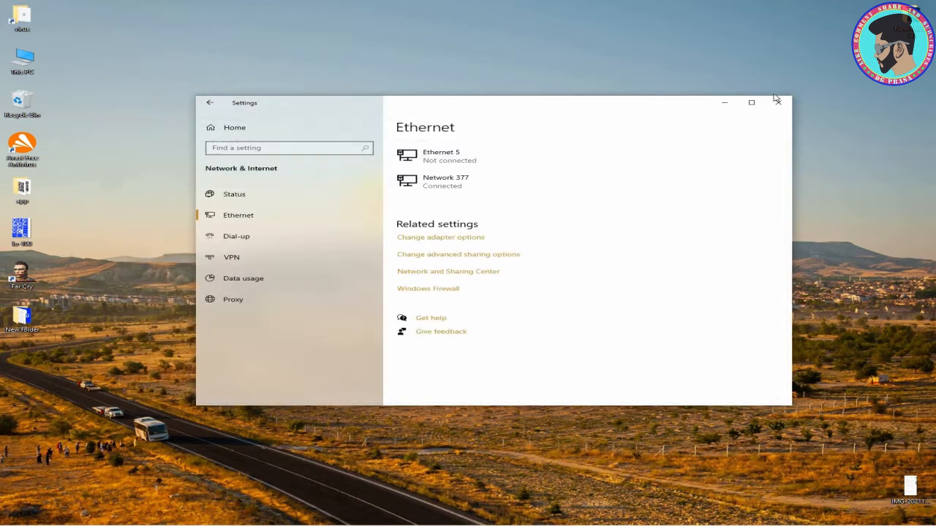
pyautogui.click(777, 101)
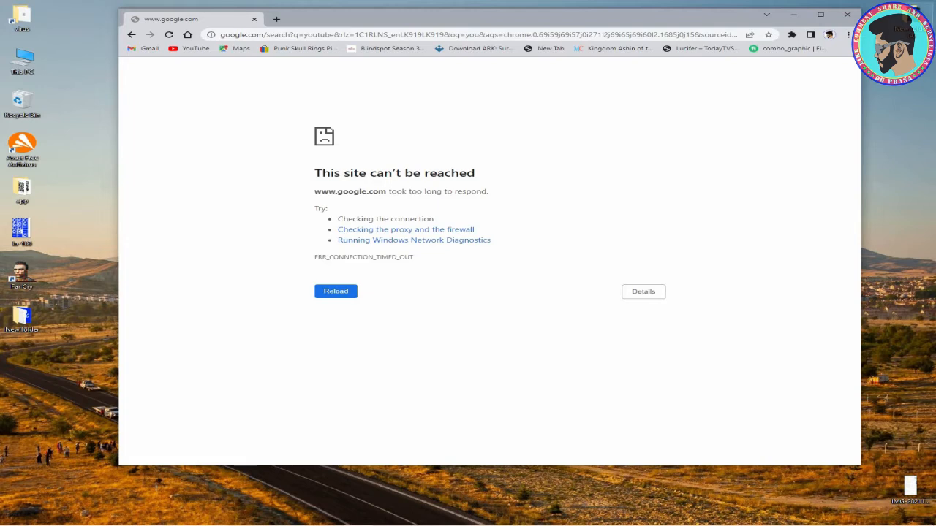
# Return to Chrome and open the Clear browsing data dialog in the Privacy and security settings
pyautogui.click(848, 34)
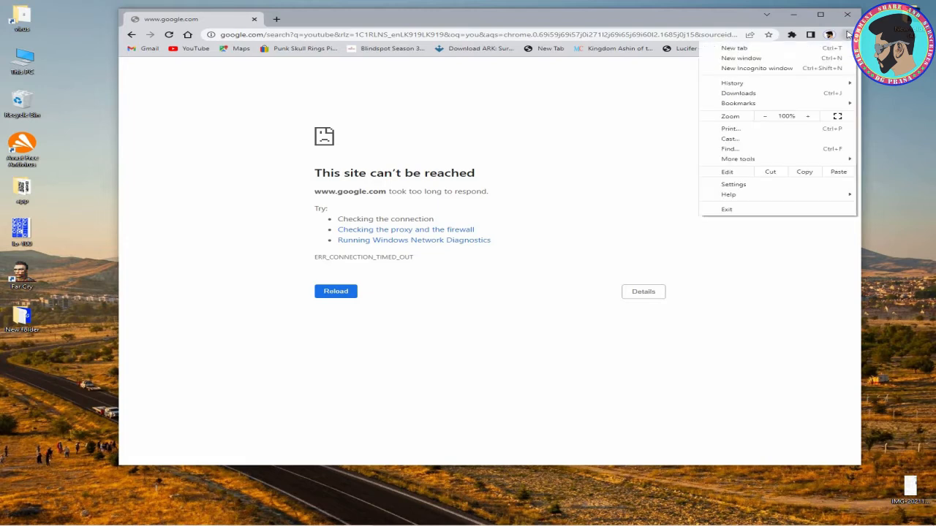
pyautogui.click(733, 184)
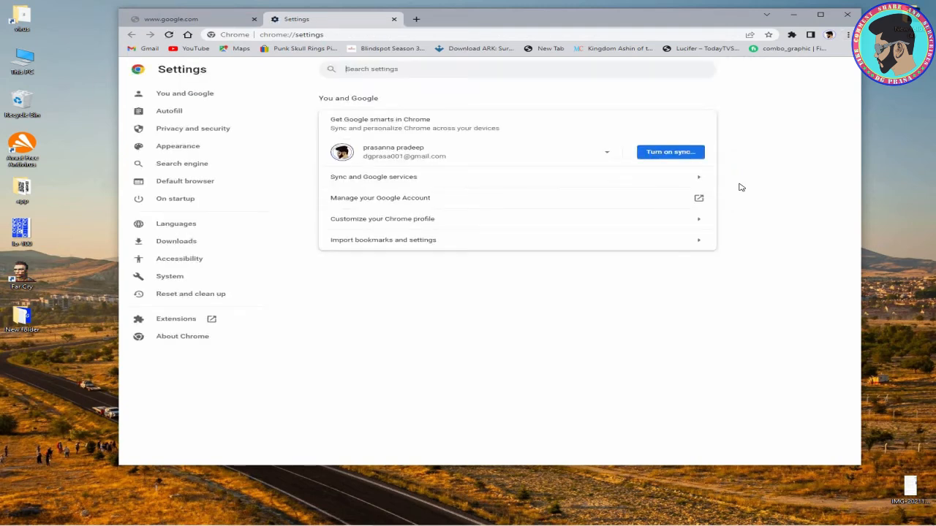
pyautogui.click(194, 128)
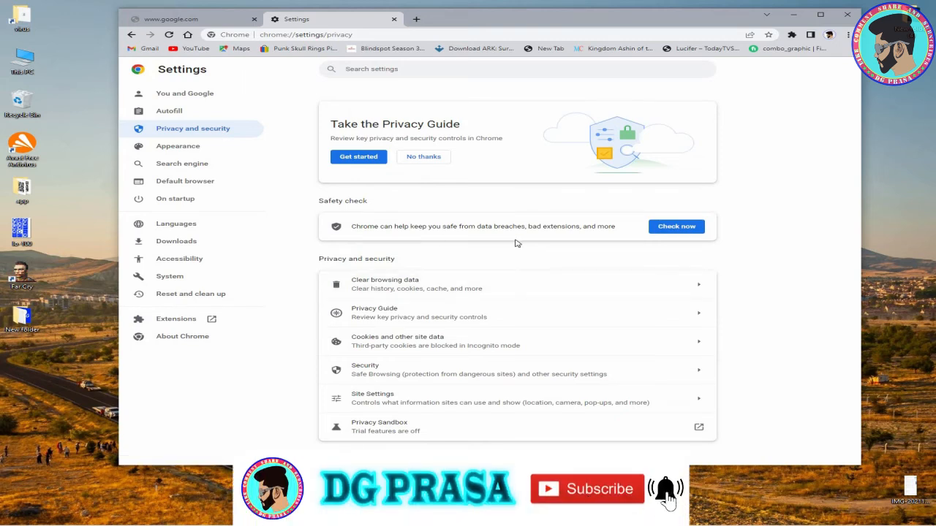
pyautogui.click(535, 295)
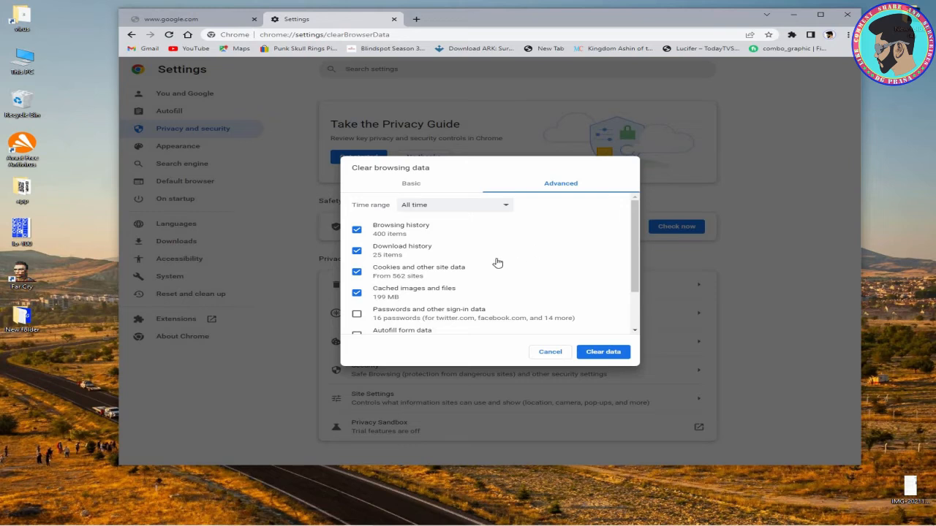
# Include hosted app data, site settings, autofill form data and saved passwords in the browsing data to clear
pyautogui.scroll(-2, 477, 278)
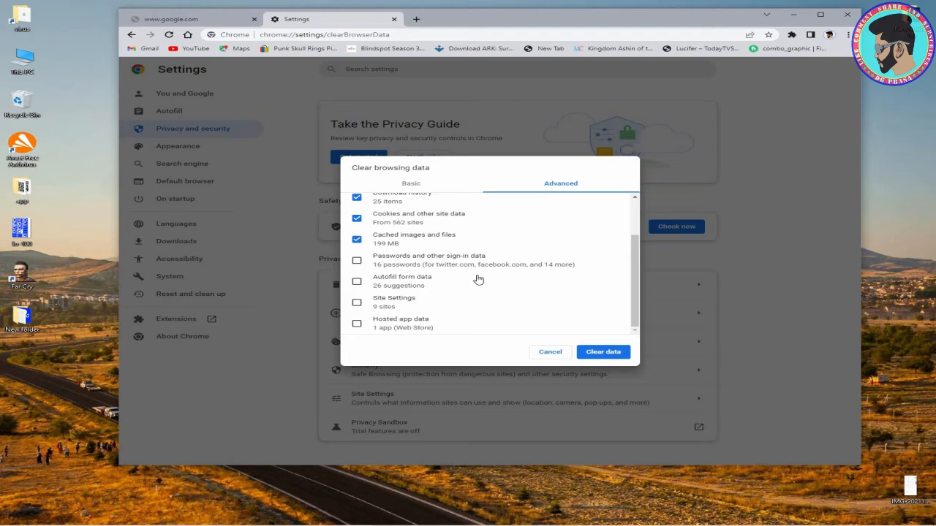
pyautogui.click(357, 324)
pyautogui.click(357, 303)
pyautogui.click(357, 282)
pyautogui.click(357, 260)
pyautogui.scroll(2, 403, 295)
pyautogui.scroll(-2, 399, 294)
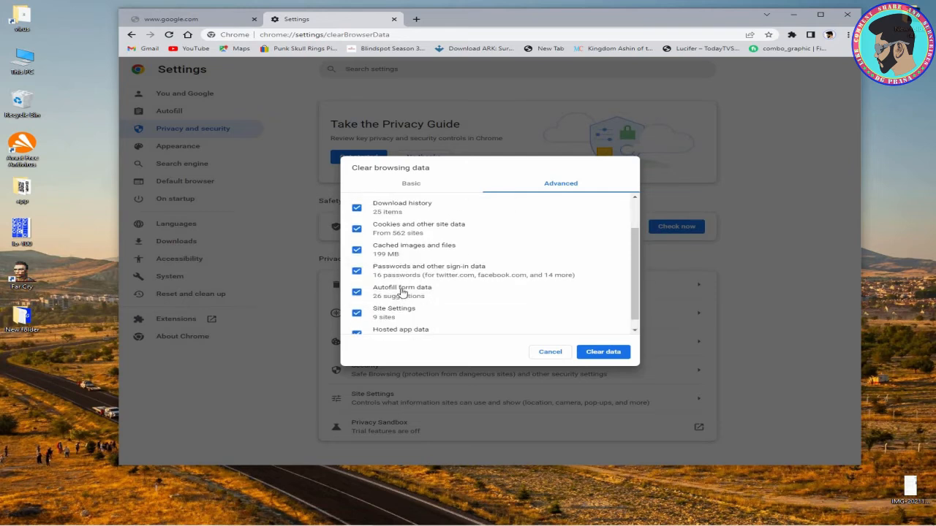
# Exclude passwords, autofill form data, site settings and hosted app data, and clear the remaining browsing data for all time
pyautogui.click(356, 260)
pyautogui.click(356, 281)
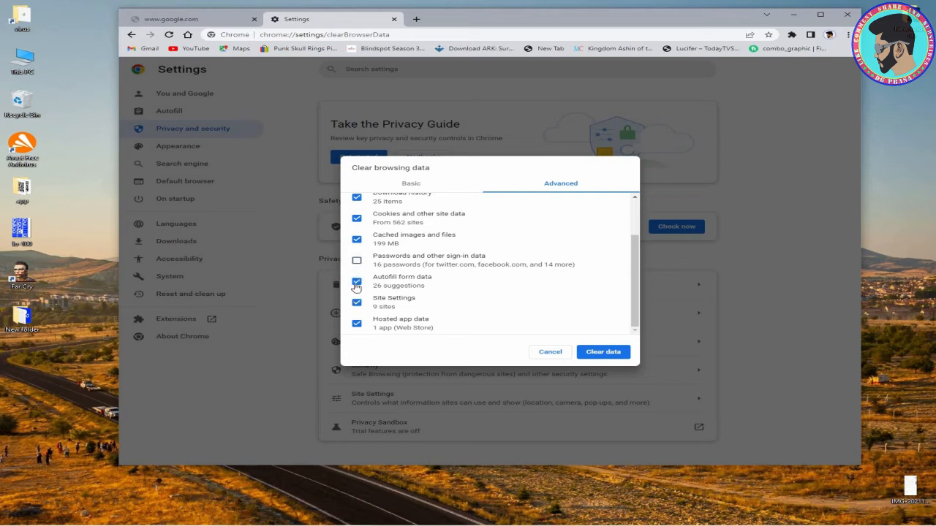
pyautogui.click(357, 302)
pyautogui.click(357, 324)
pyautogui.click(617, 353)
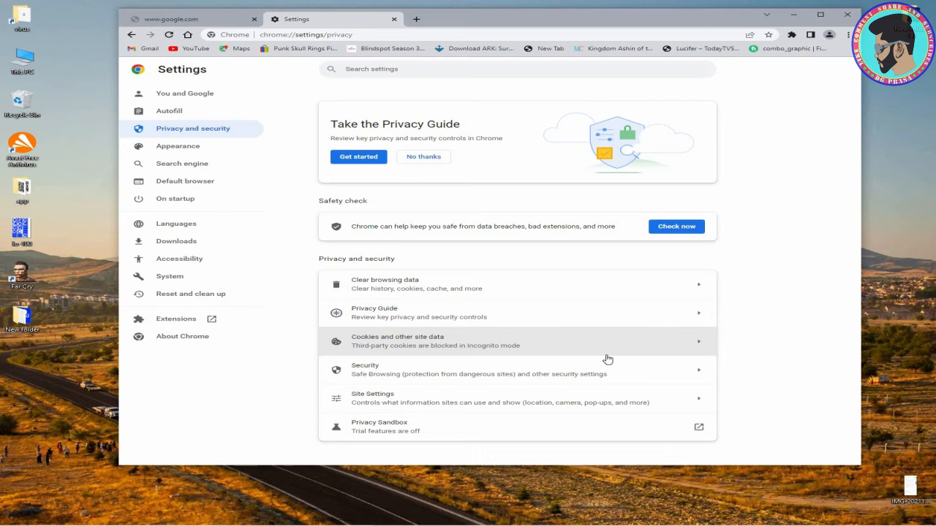
# Examine the Cookies and other site data settings and return to the Privacy and security page
pyautogui.click(607, 359)
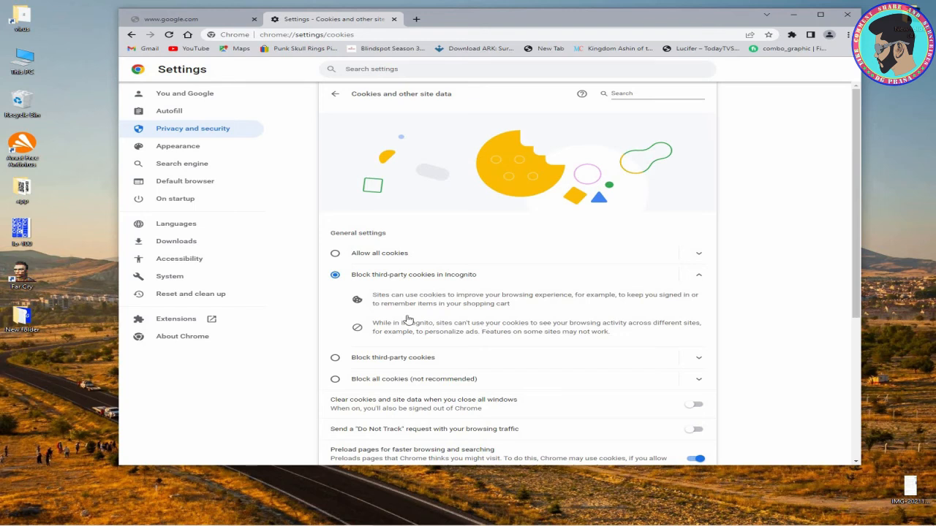
pyautogui.scroll(-3, 538, 302)
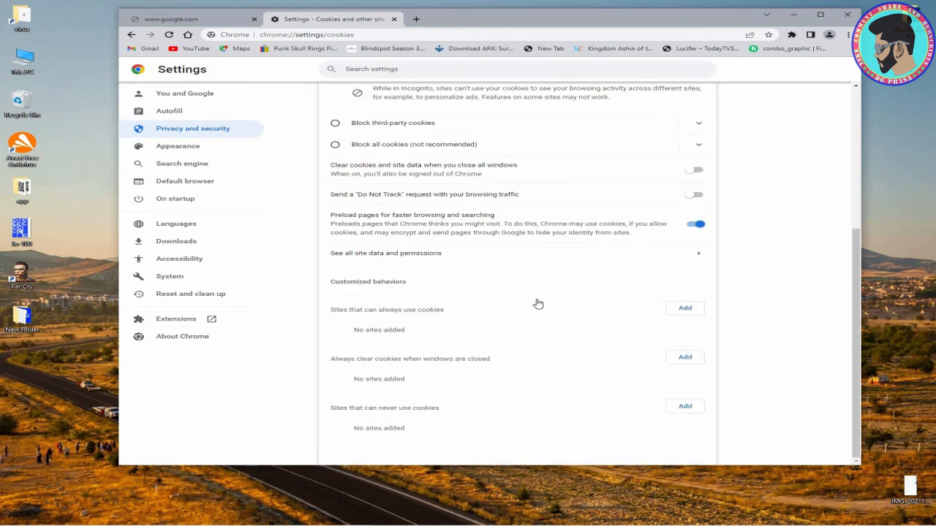
pyautogui.scroll(5, 538, 303)
pyautogui.click(334, 93)
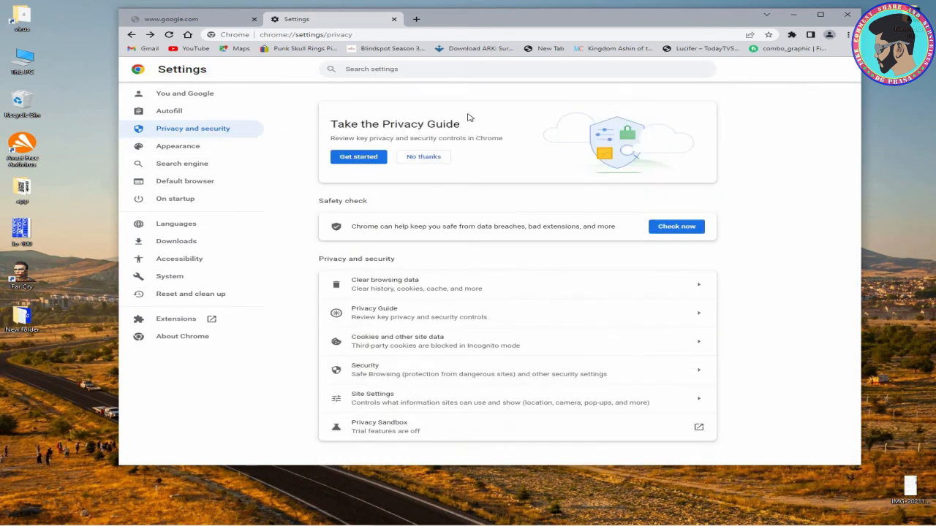
# Close the Chrome settings and reload the Google search page that could not be reached
pyautogui.click(394, 19)
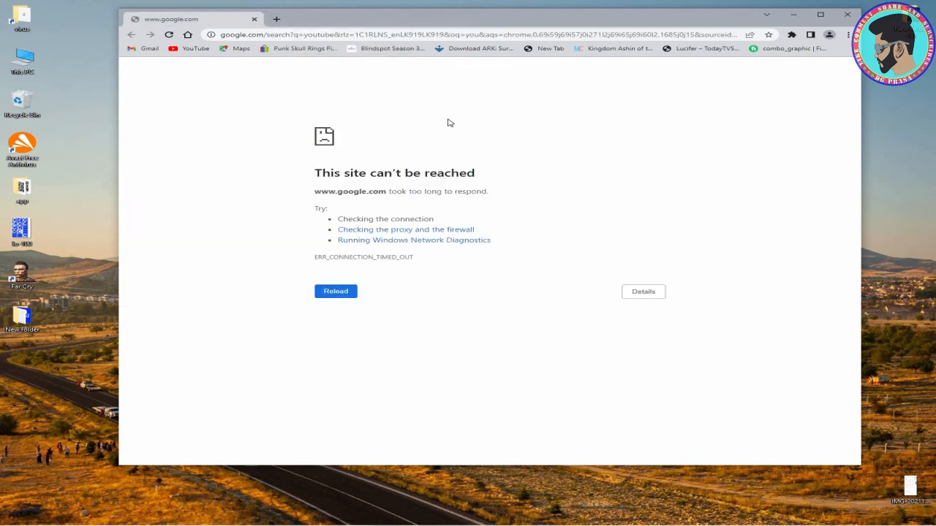
pyautogui.click(348, 294)
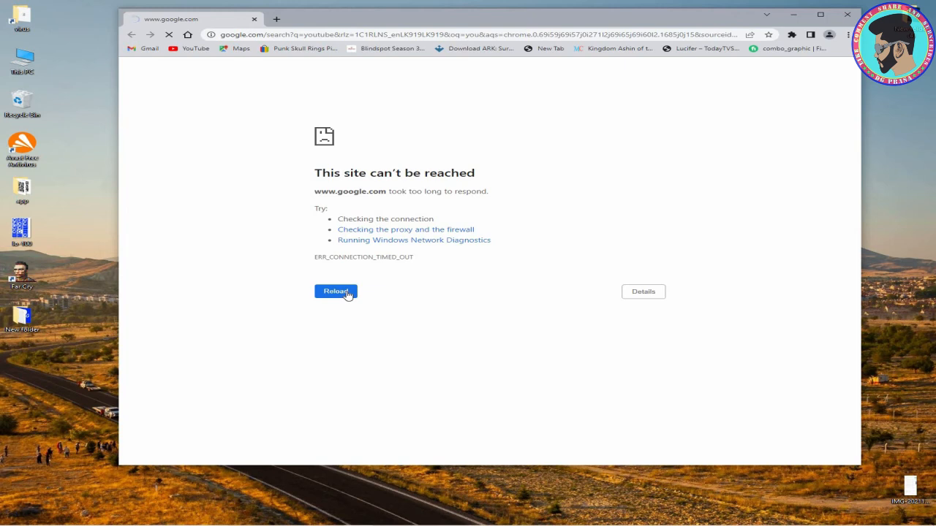